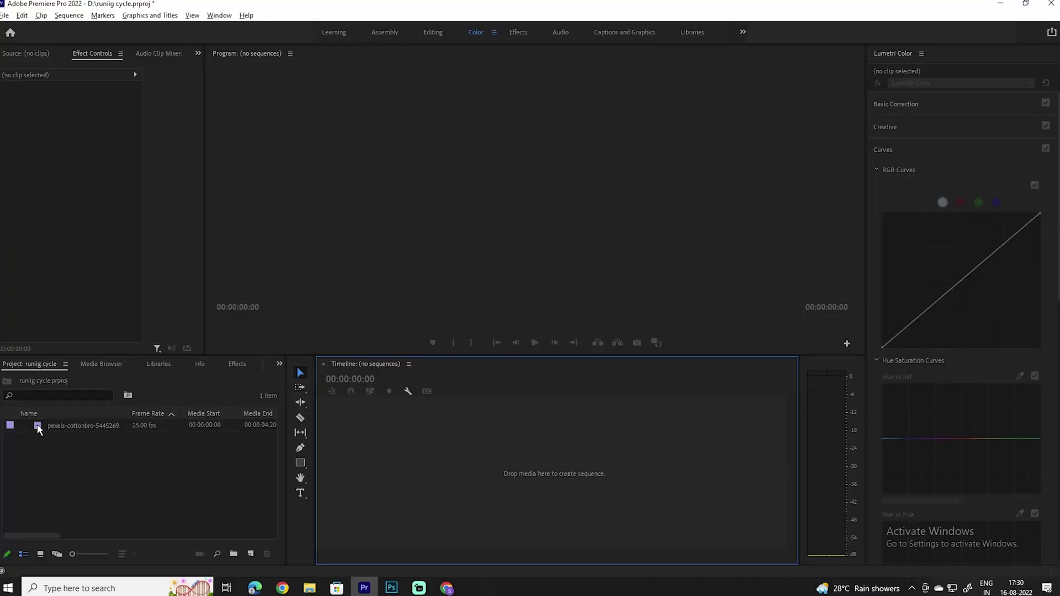
Create a sequence from the pexels-cottonbro BMX clip and park the playhead at 00:00:00:20.
drag(41, 428, 342, 428)
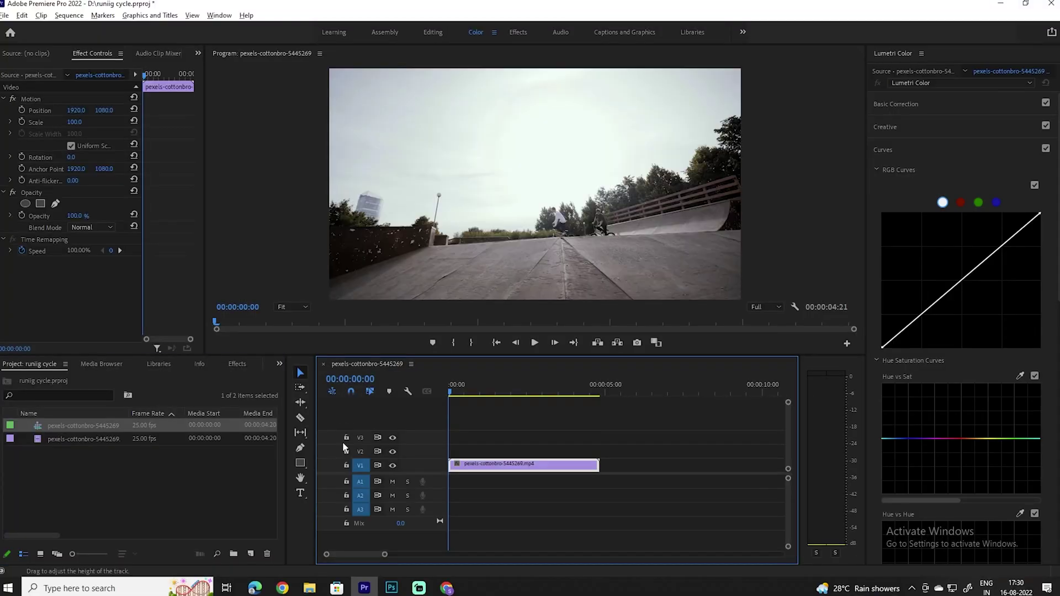
mouse_move(449, 393)
mouse_down()
mouse_move(594, 412)
mouse_move(474, 415)
mouse_up()
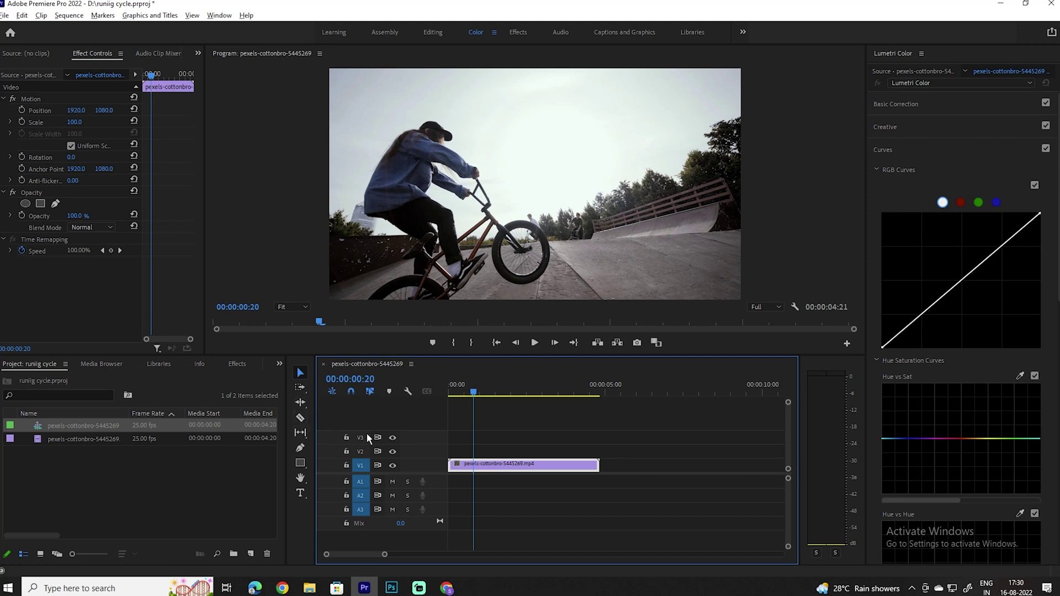
Switch to the Razor tool and cut the BMX clip at 00:00:00:20.
click(299, 418)
click(475, 465)
click(300, 373)
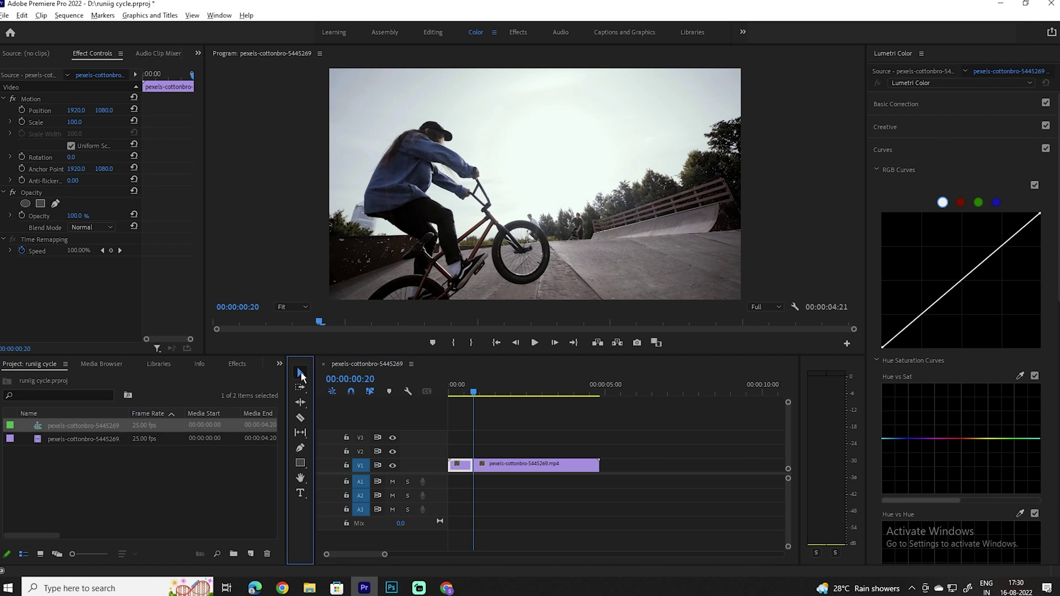
Advance one frame at a time up to about 00:00:02:11, slicing single-frame pieces.
click(554, 343)
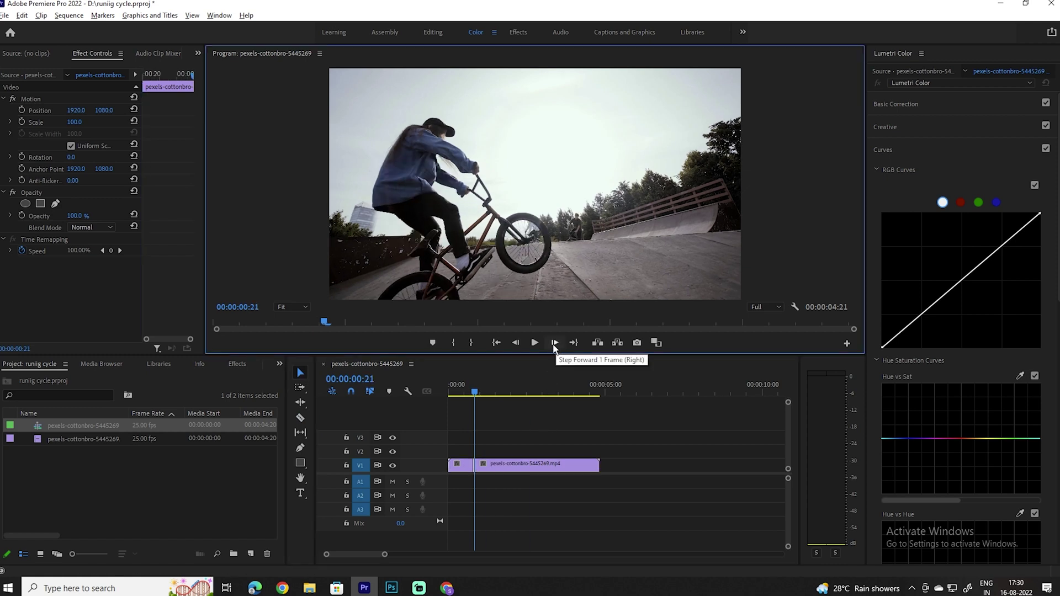
click(554, 343)
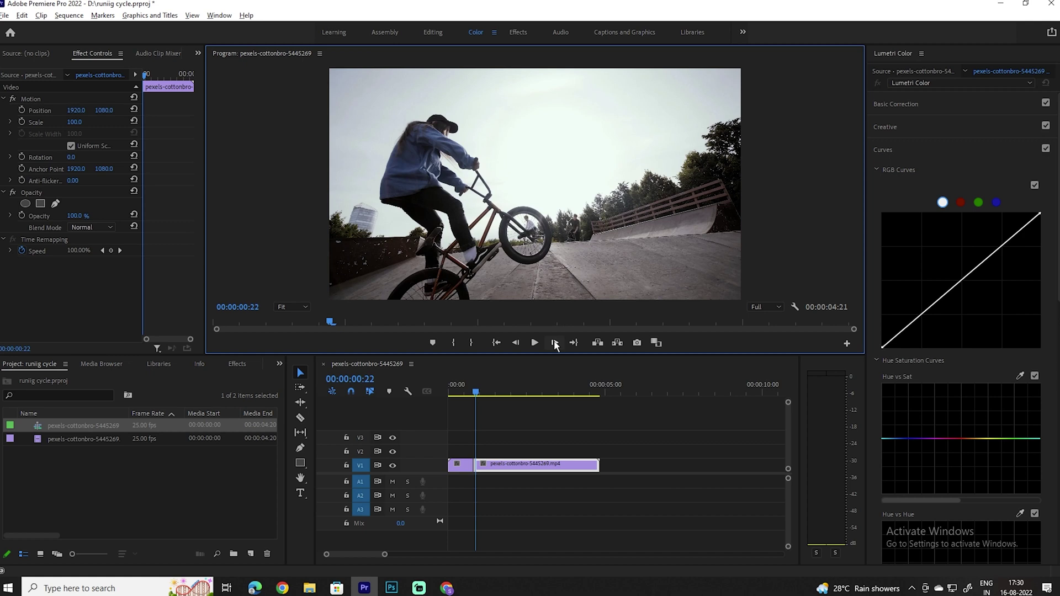
click(555, 343)
click(555, 343)
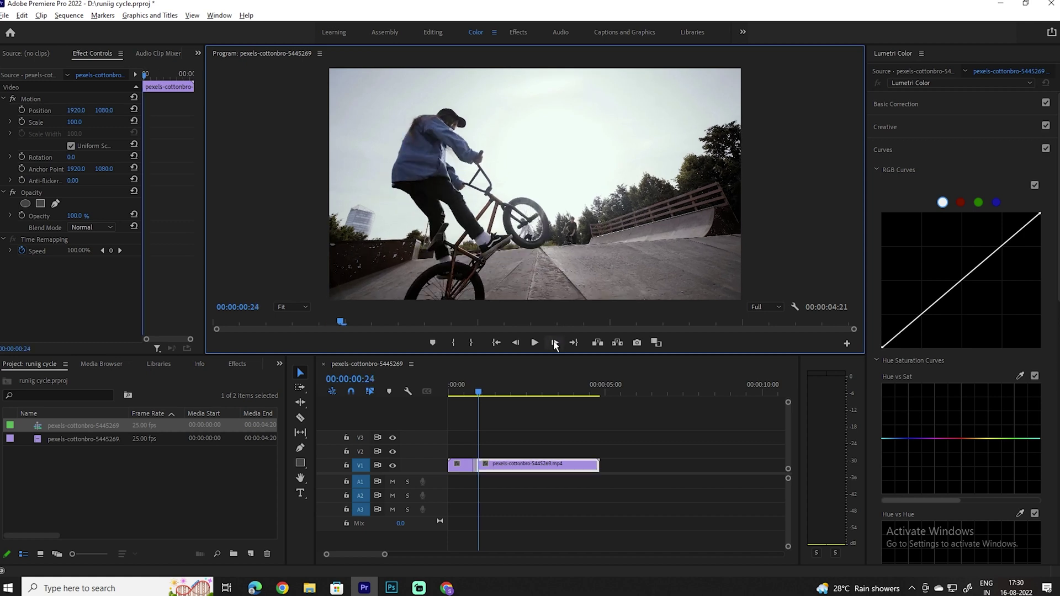
click(555, 342)
click(555, 343)
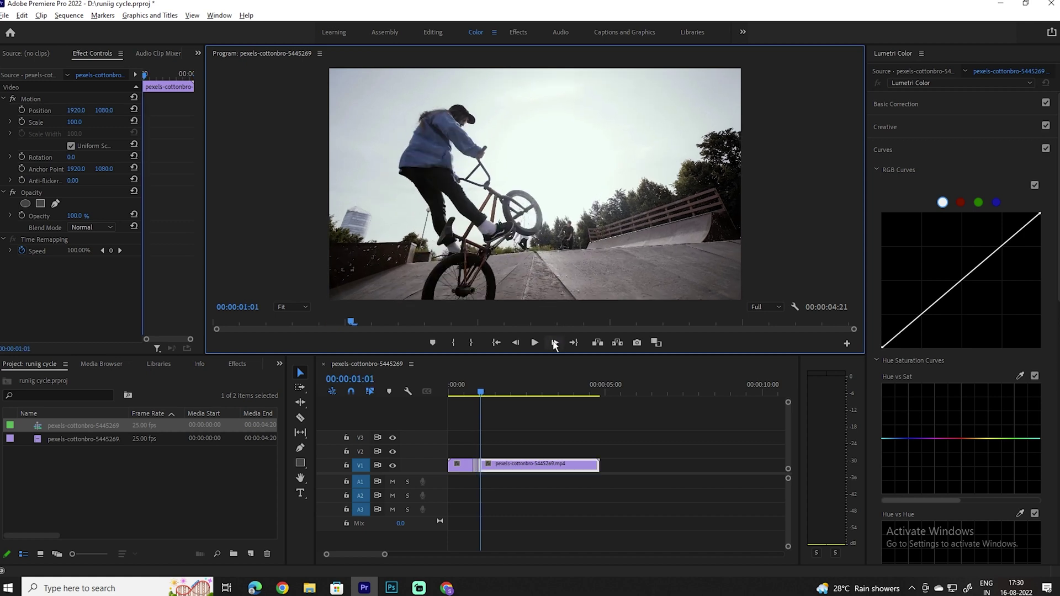
click(555, 342)
click(555, 343)
click(555, 343)
click(555, 343)
click(554, 343)
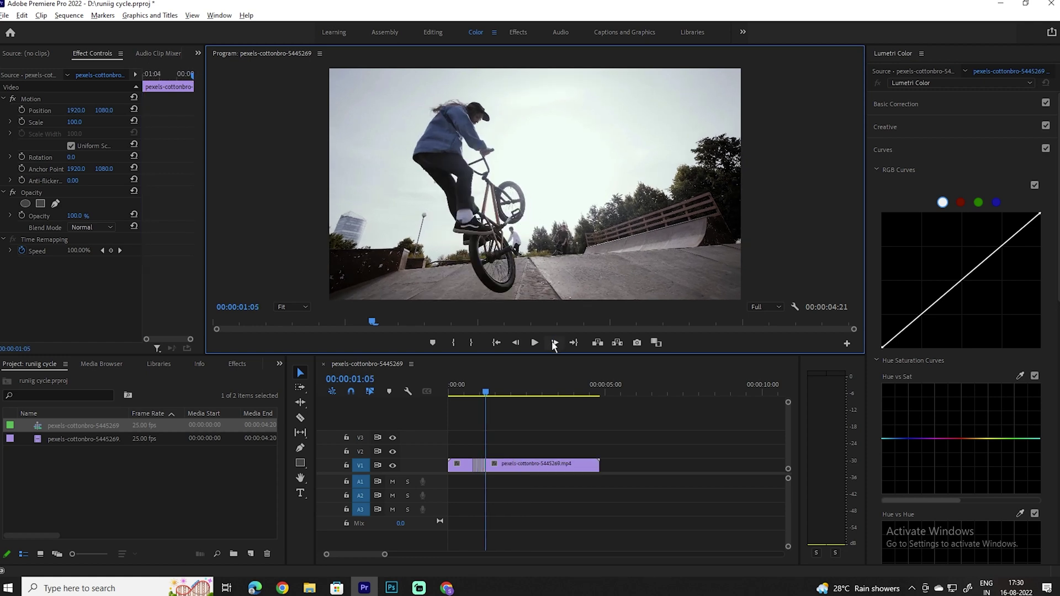
click(555, 343)
click(554, 343)
click(554, 343)
click(554, 342)
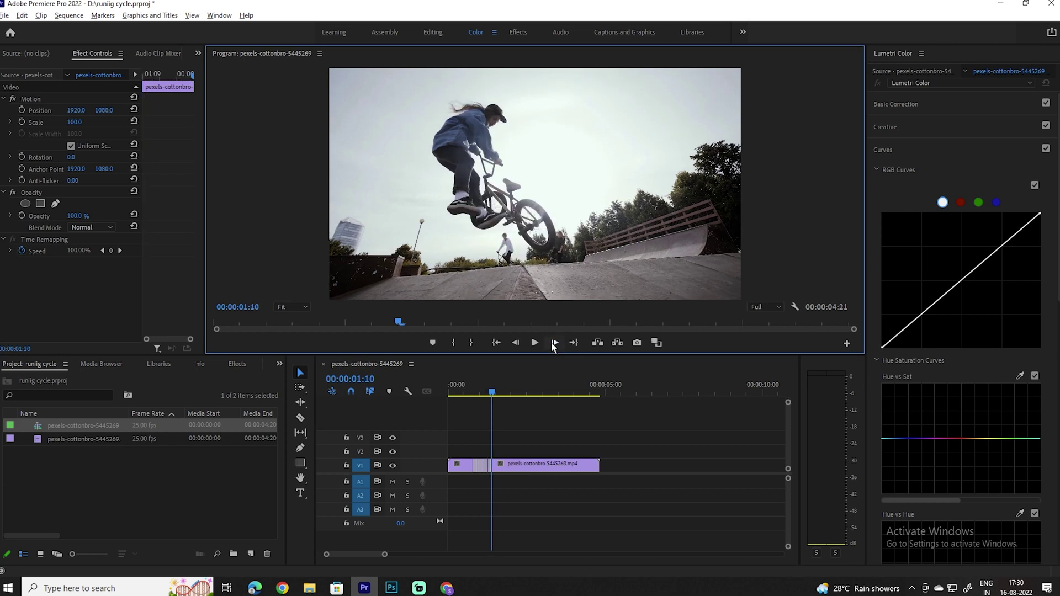
click(554, 343)
click(554, 343)
click(554, 343)
click(554, 343)
click(552, 342)
click(551, 343)
click(551, 343)
click(552, 343)
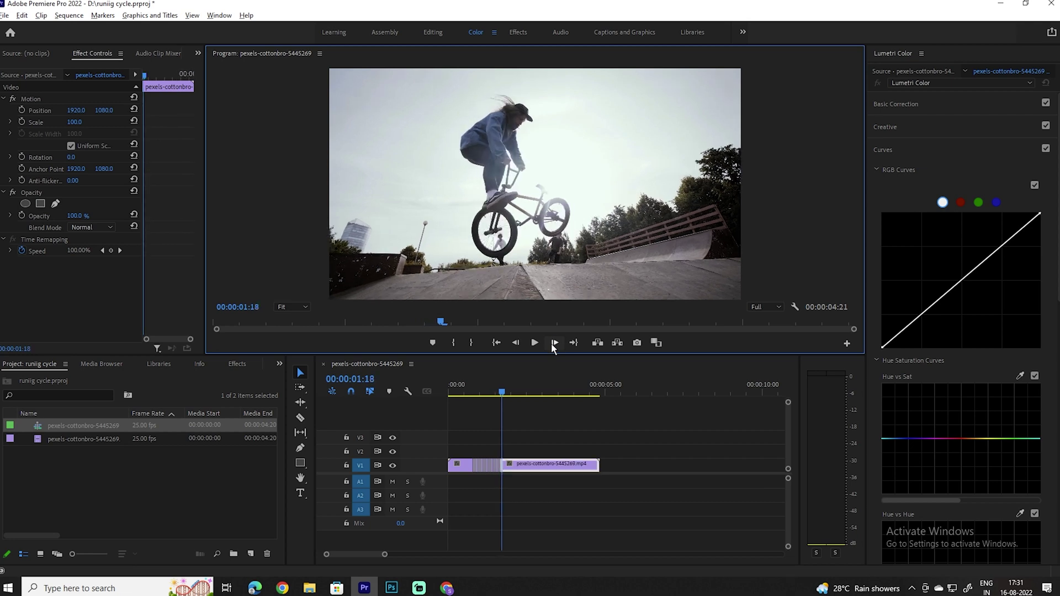
click(552, 343)
click(552, 343)
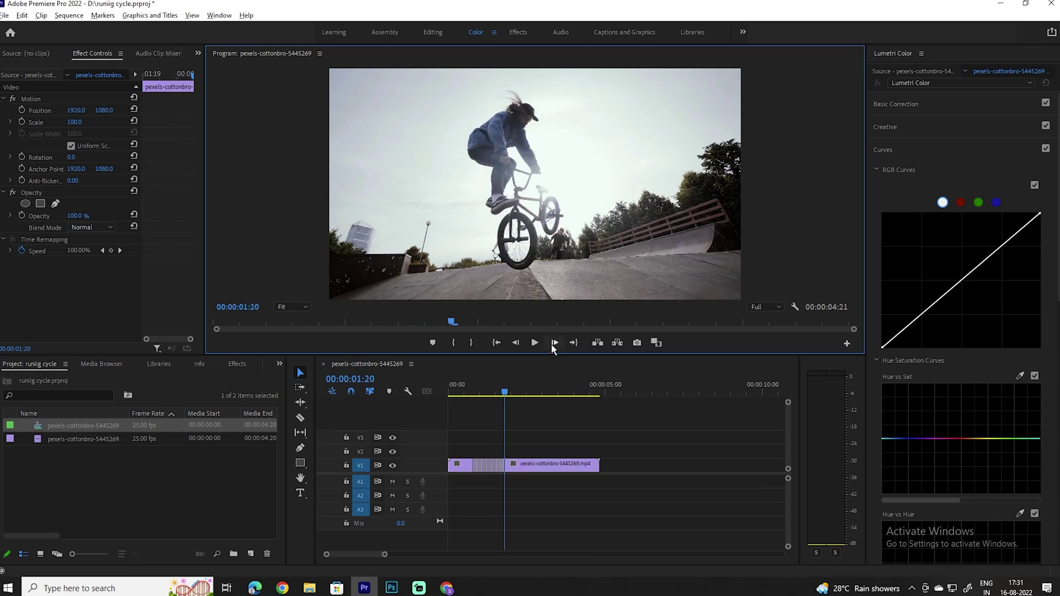
click(554, 343)
click(554, 343)
click(552, 343)
click(552, 343)
click(552, 343)
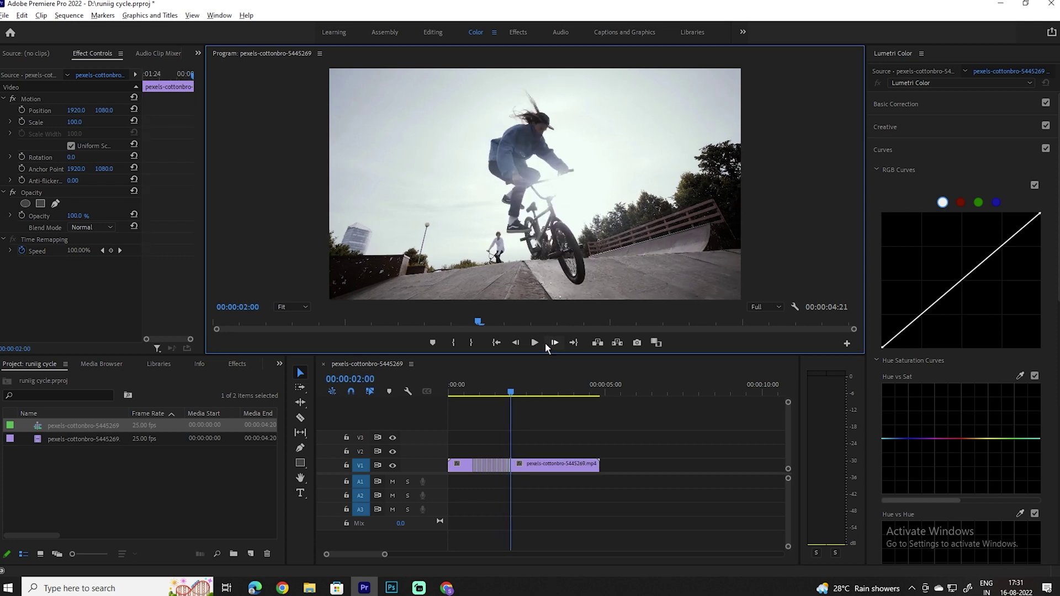
click(556, 343)
click(556, 343)
click(555, 343)
click(555, 342)
click(555, 342)
click(556, 343)
click(555, 342)
click(555, 342)
click(555, 342)
click(555, 342)
click(555, 342)
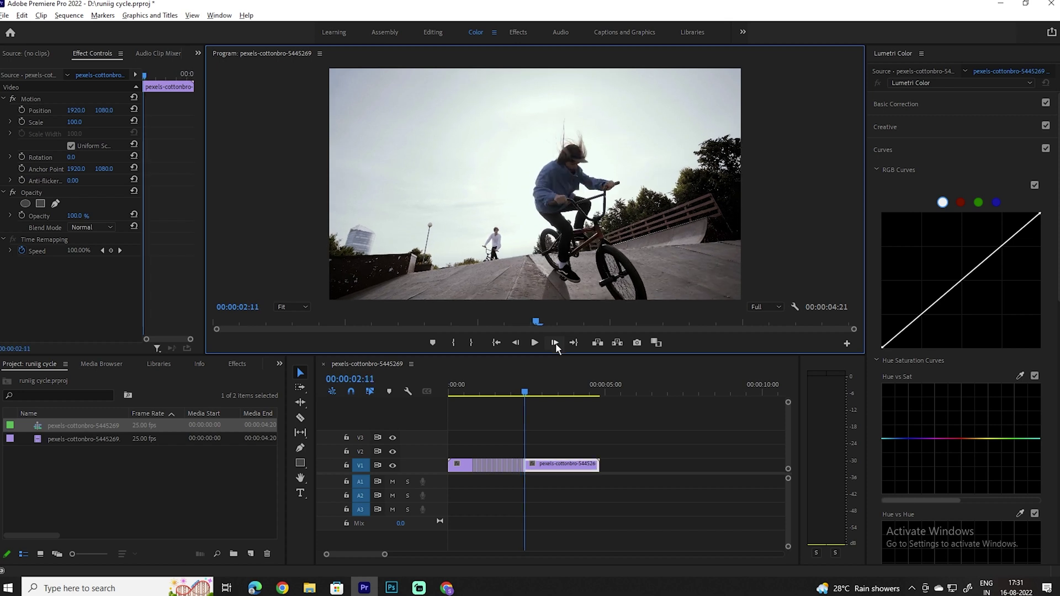
click(556, 342)
Zoom into the sliced section and open gaps by removing alternate one-frame pieces on V1.
mouse_move(526, 392)
mouse_down()
mouse_move(536, 395)
mouse_move(524, 397)
mouse_up()
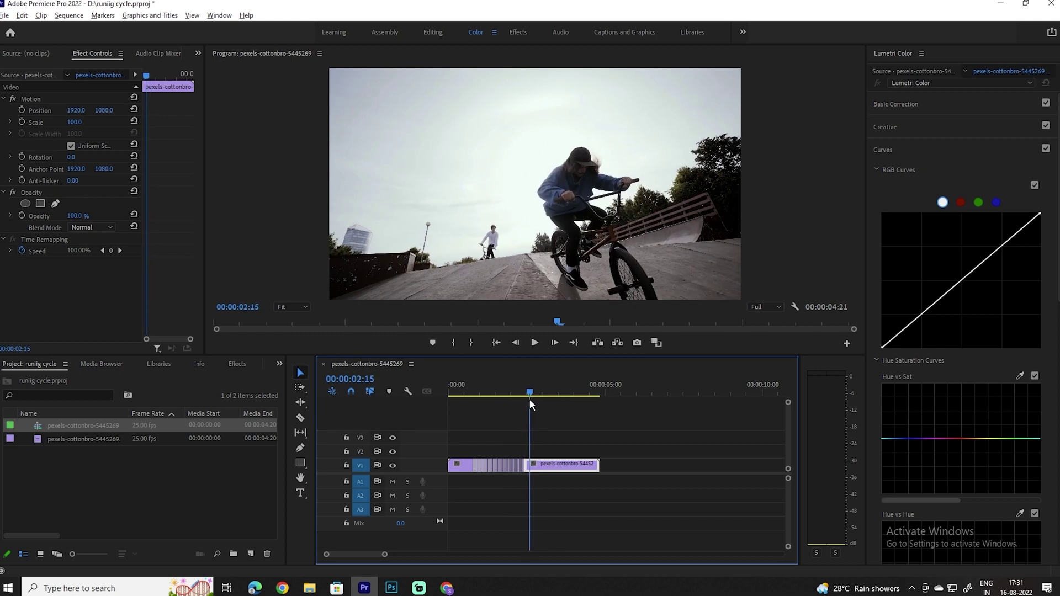
drag(386, 555, 356, 554)
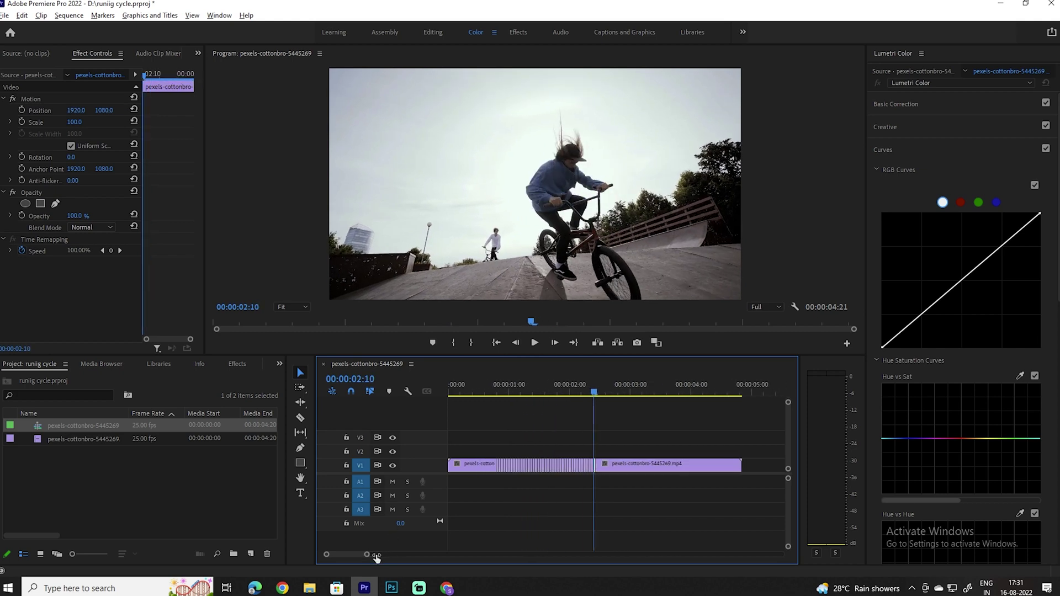
drag(619, 393, 630, 395)
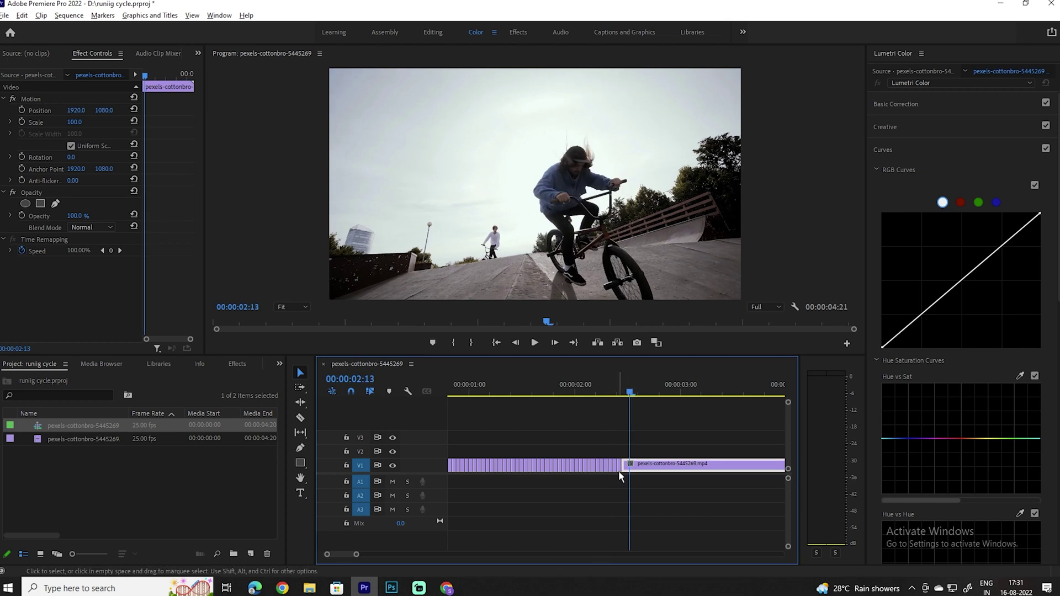
drag(620, 469, 465, 465)
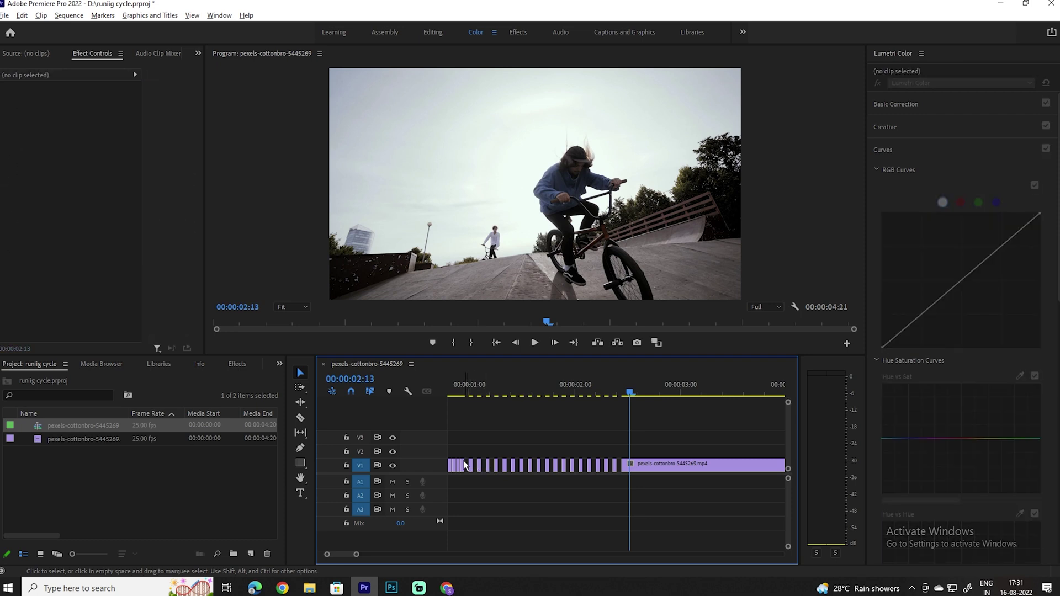
mouse_move(611, 404)
mouse_down()
mouse_move(450, 402)
mouse_move(498, 401)
mouse_up()
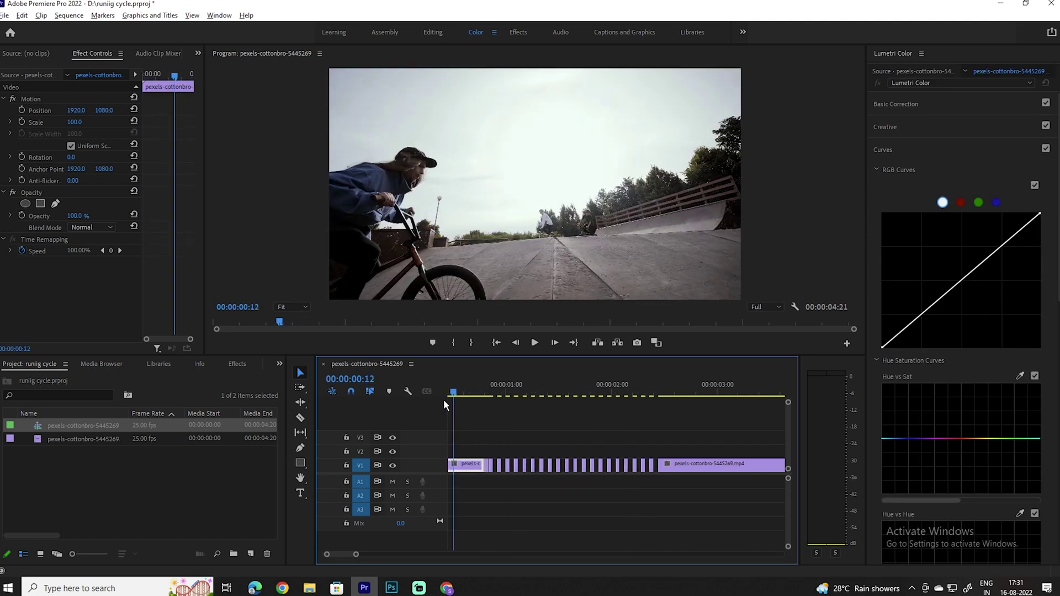
drag(535, 463, 530, 463)
click(532, 463)
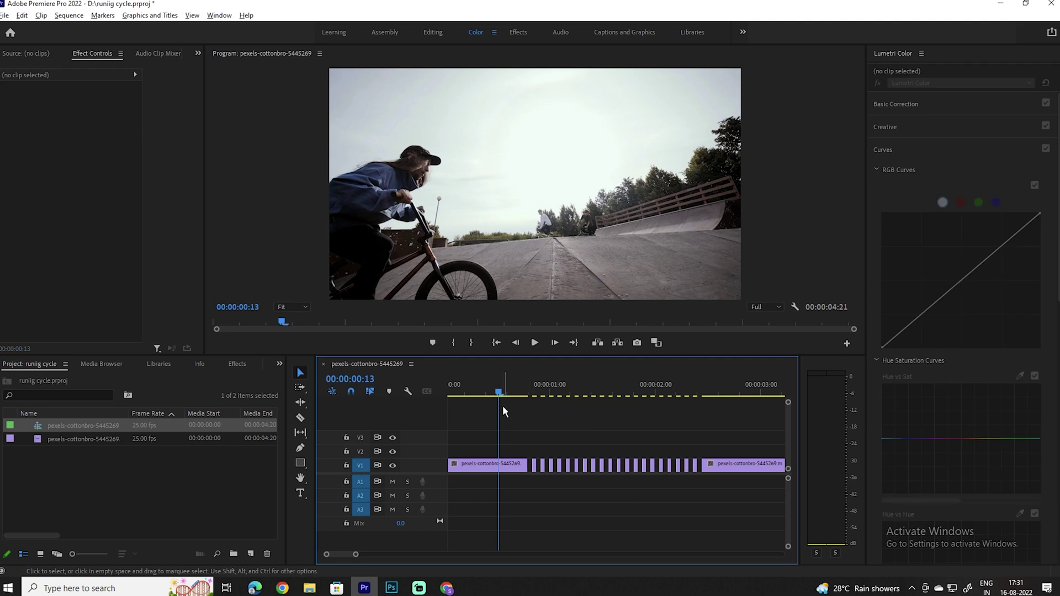
key(space)
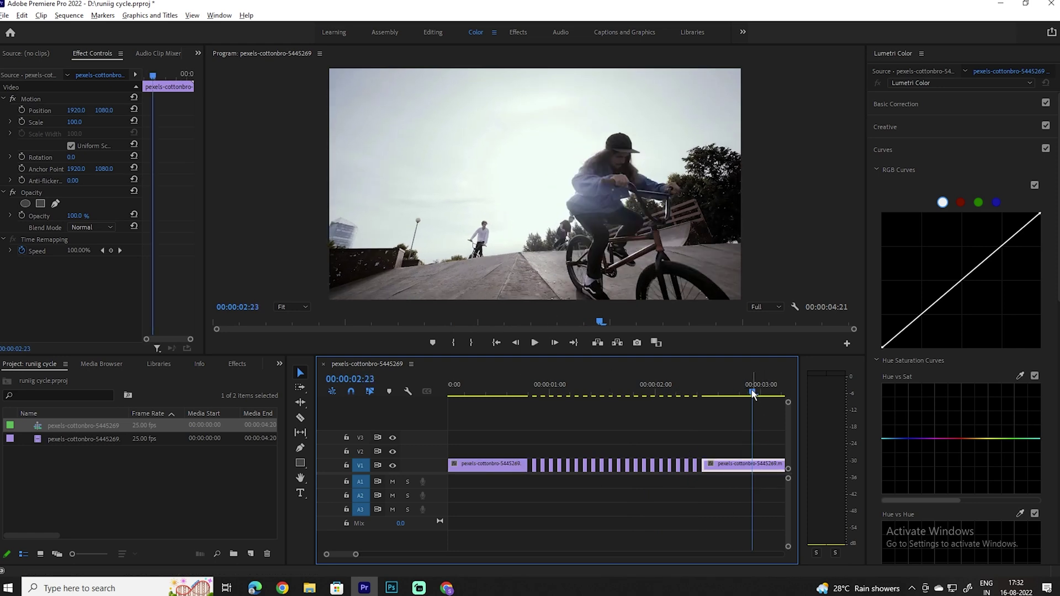
drag(755, 397, 471, 404)
key(space)
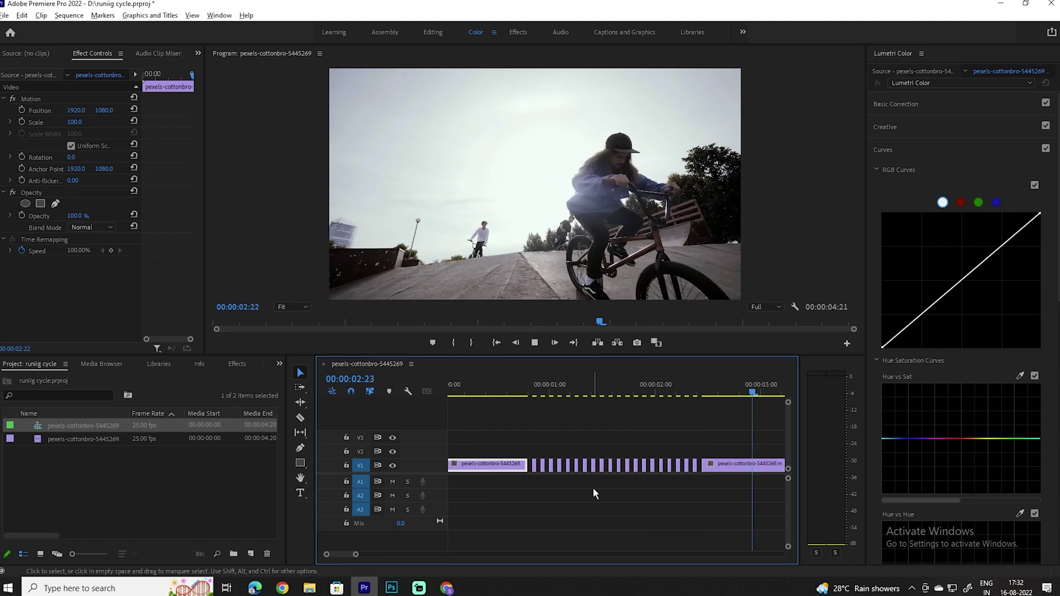
key(space)
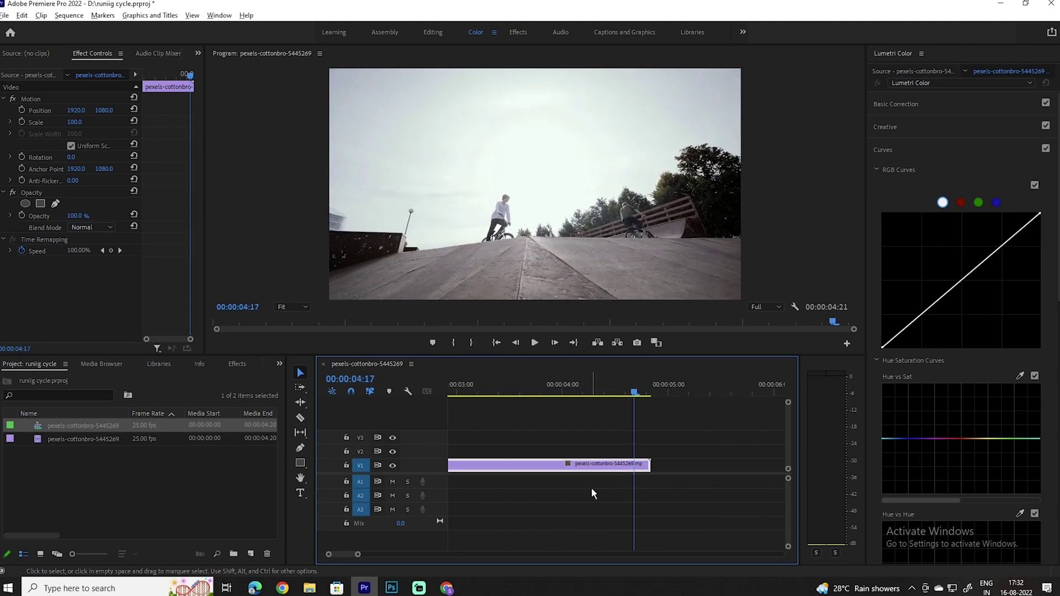
Zoom out, marquee-select every clip on V1 and delete them, leaving the V2 stutter.
click(496, 342)
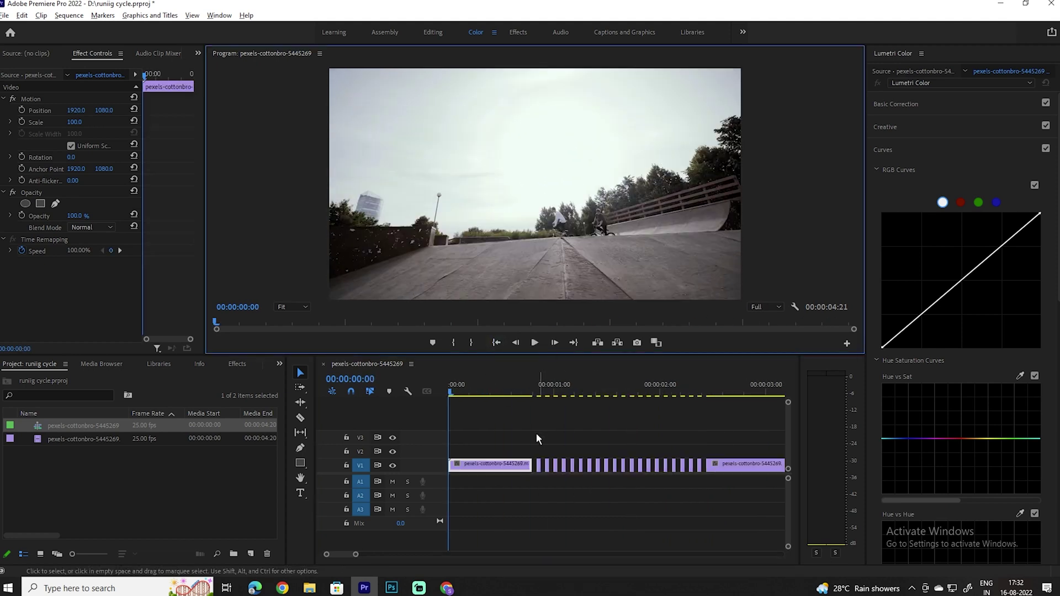
click(470, 397)
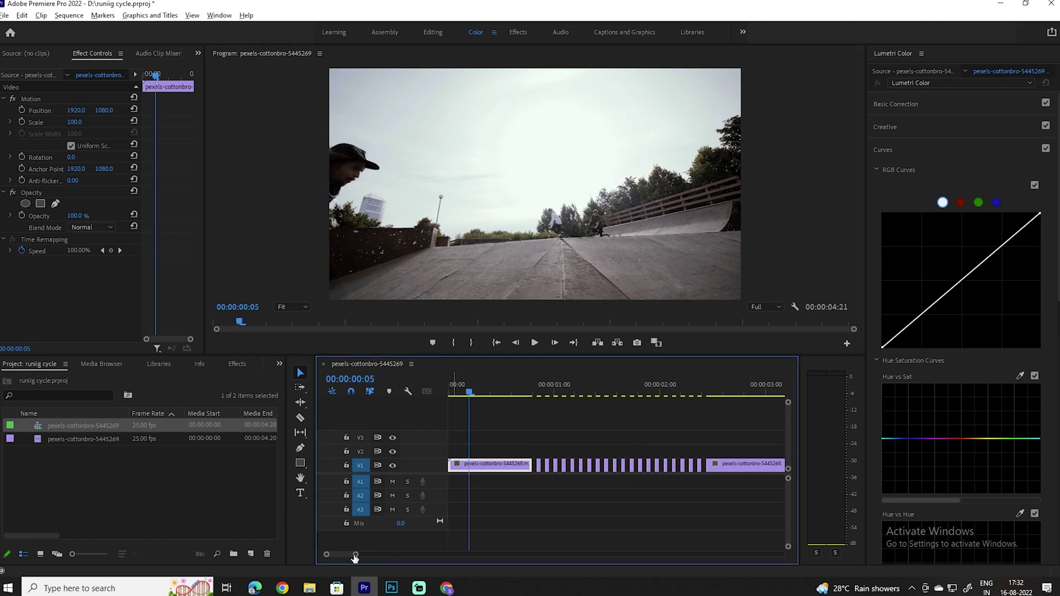
drag(355, 555, 373, 554)
mouse_move(462, 441)
mouse_down()
mouse_move(577, 483)
mouse_move(589, 476)
mouse_move(574, 451)
mouse_up()
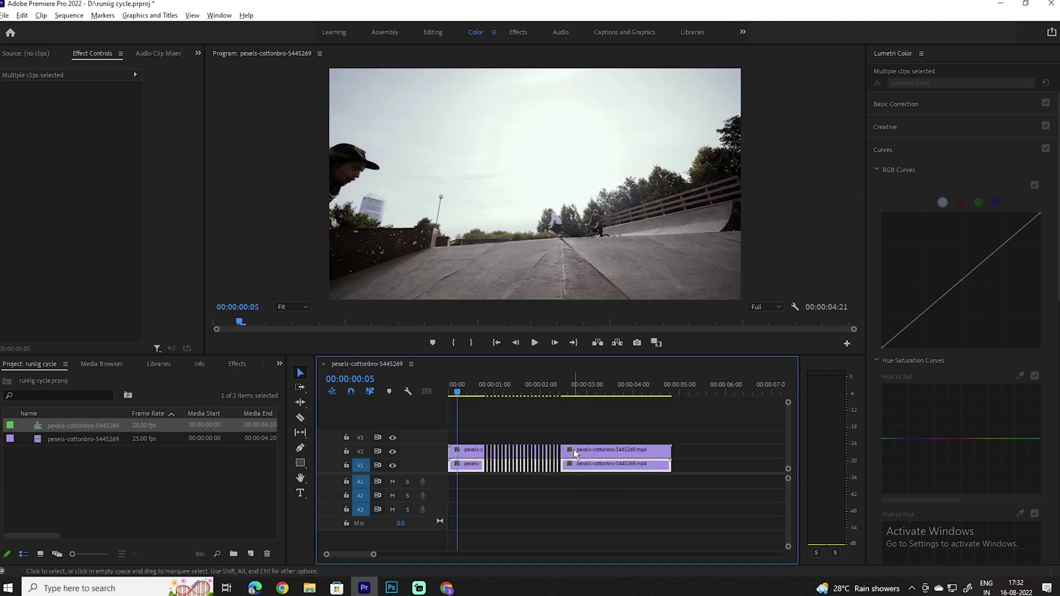
key(Delete)
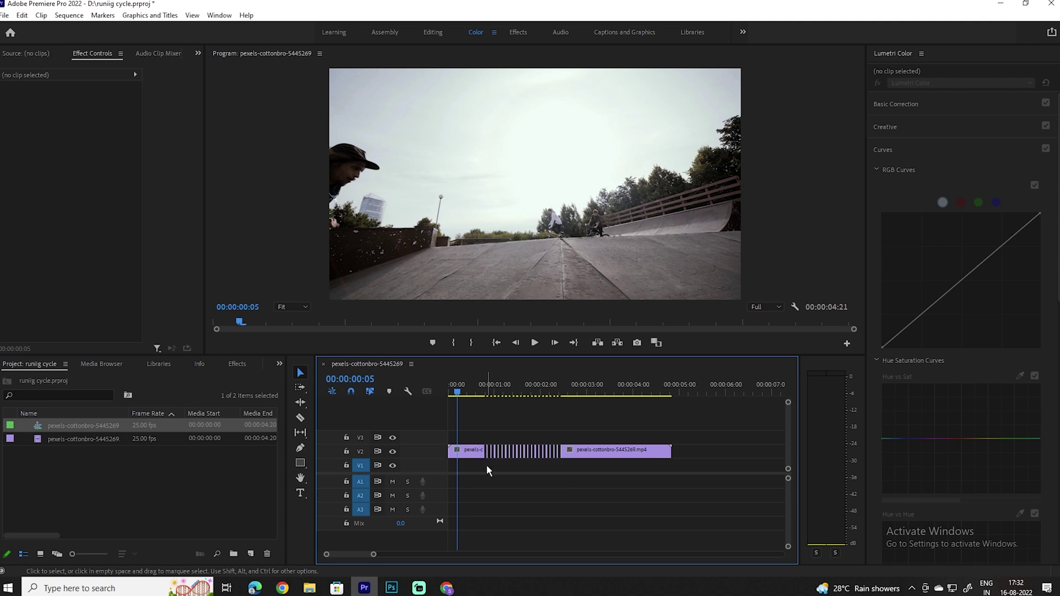
Alt-drag a copy of one short V2 piece down onto track V1.
drag(374, 555, 343, 554)
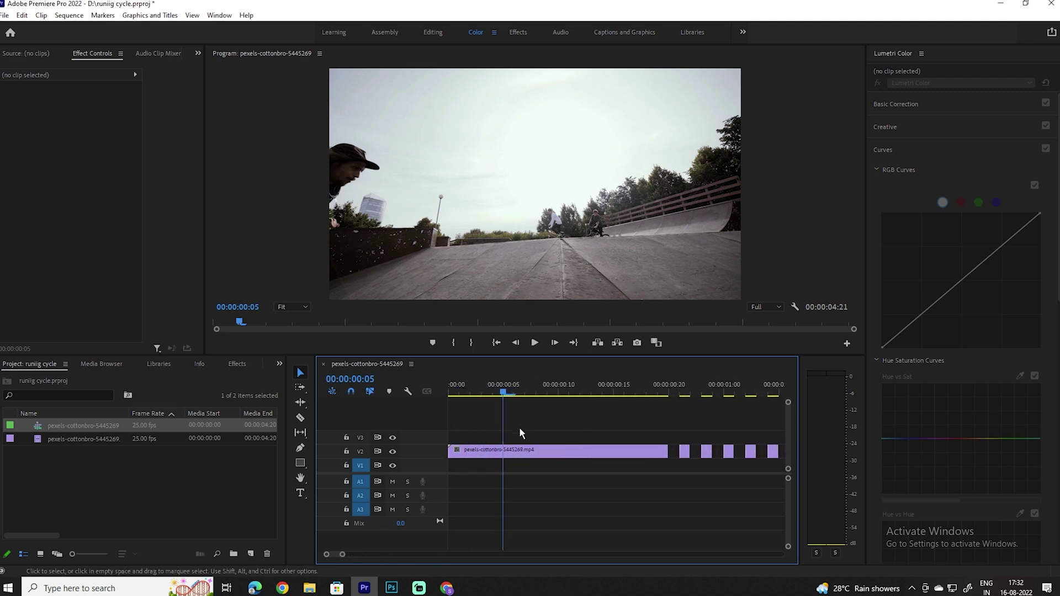
click(686, 451)
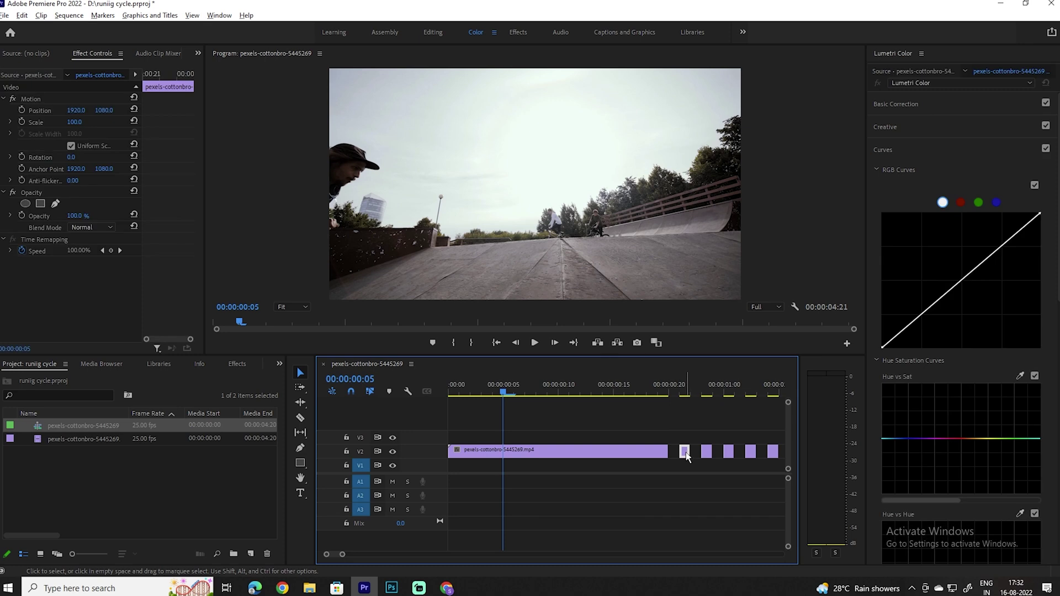
drag(686, 454, 686, 465)
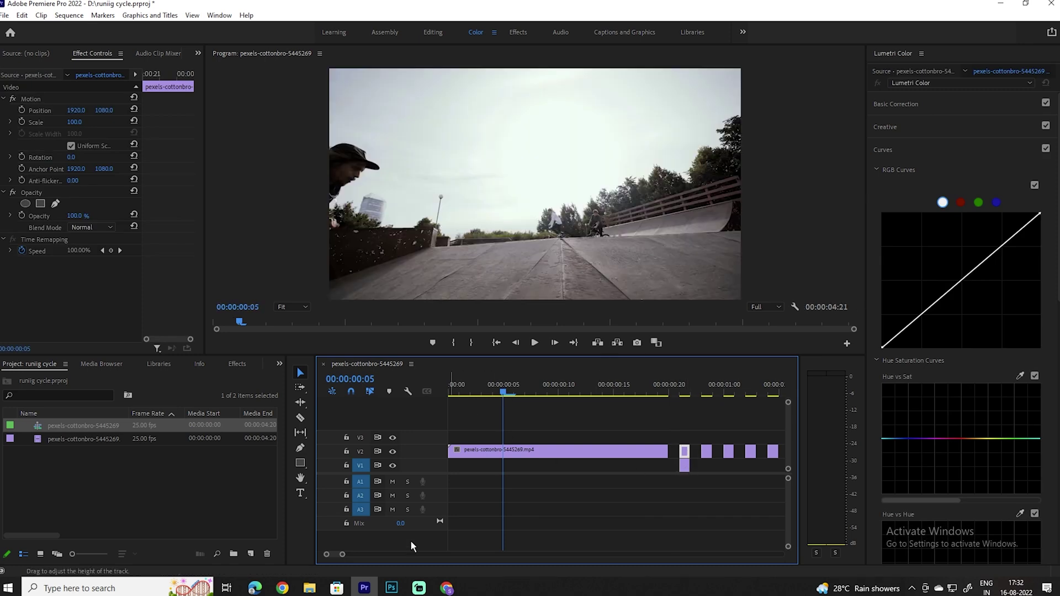
Trim the V1 copy longer at both ends so it starts around 00:00:00:18.
drag(343, 555, 363, 555)
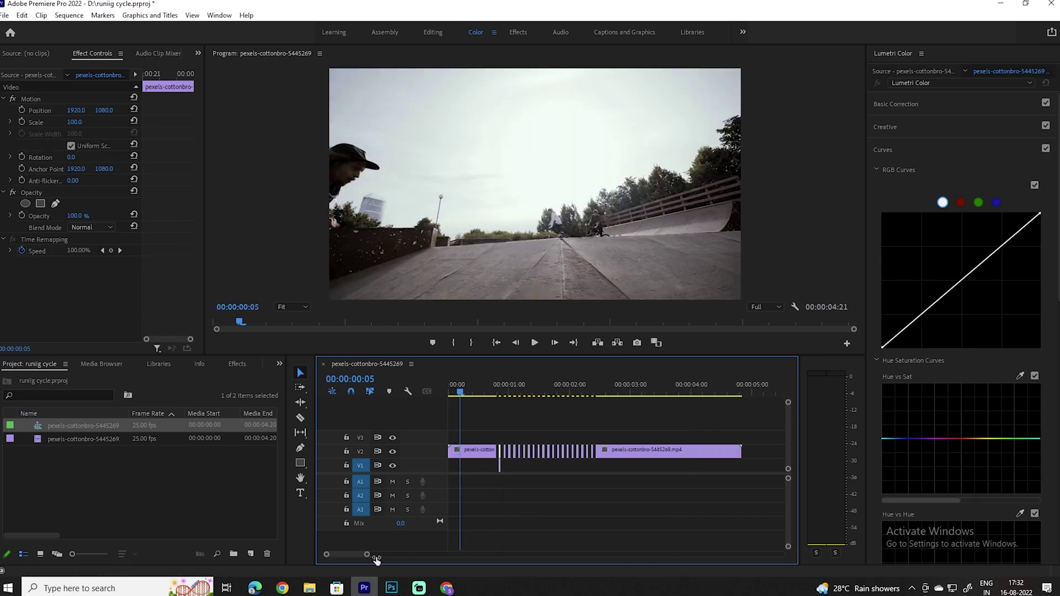
click(508, 465)
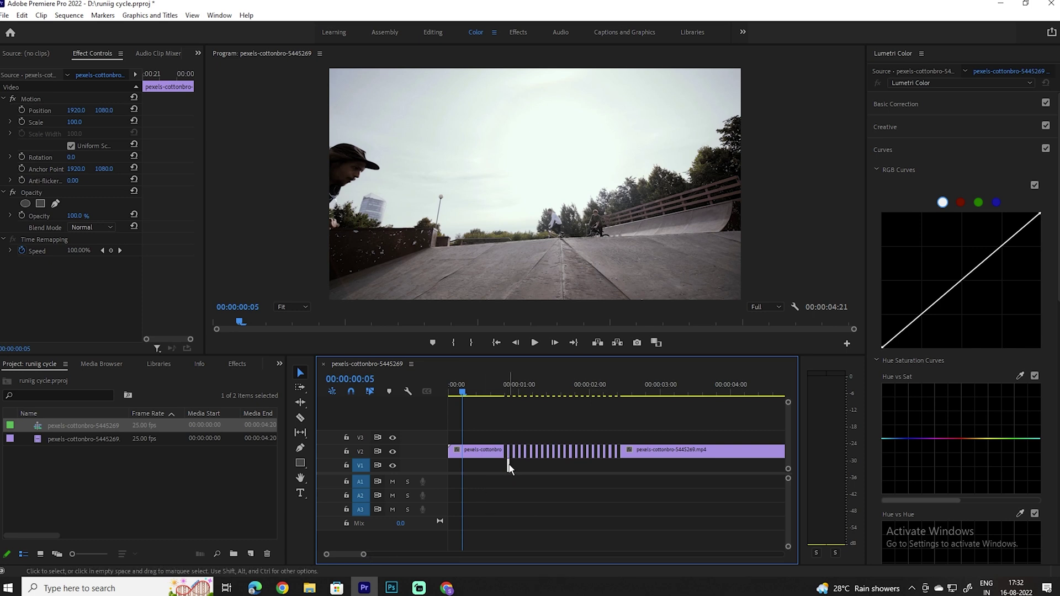
drag(509, 465, 619, 465)
mouse_move(464, 394)
mouse_down()
mouse_move(533, 412)
mouse_move(499, 401)
mouse_up()
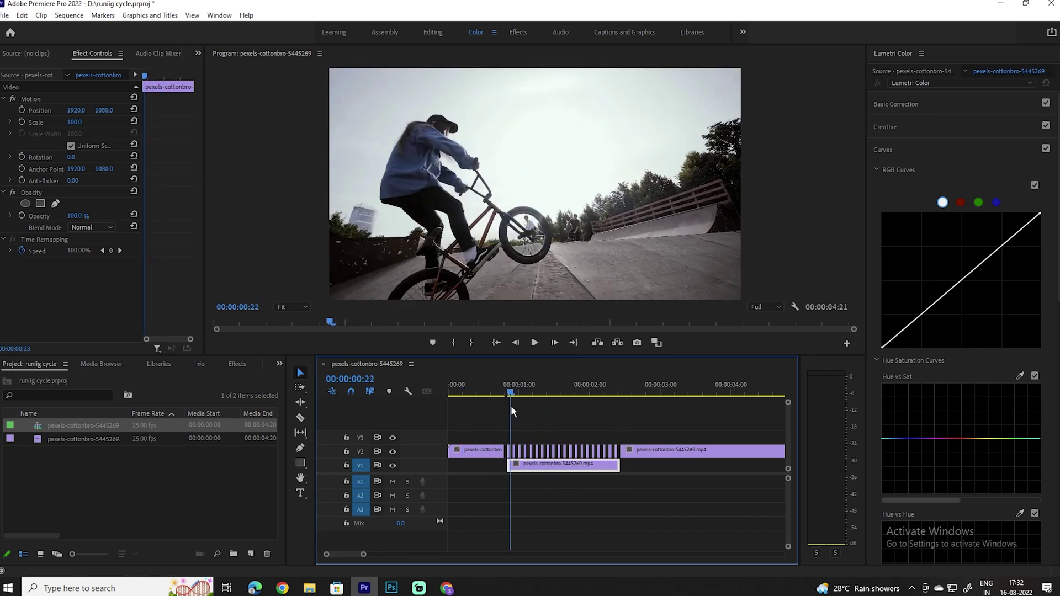
drag(511, 458, 506, 460)
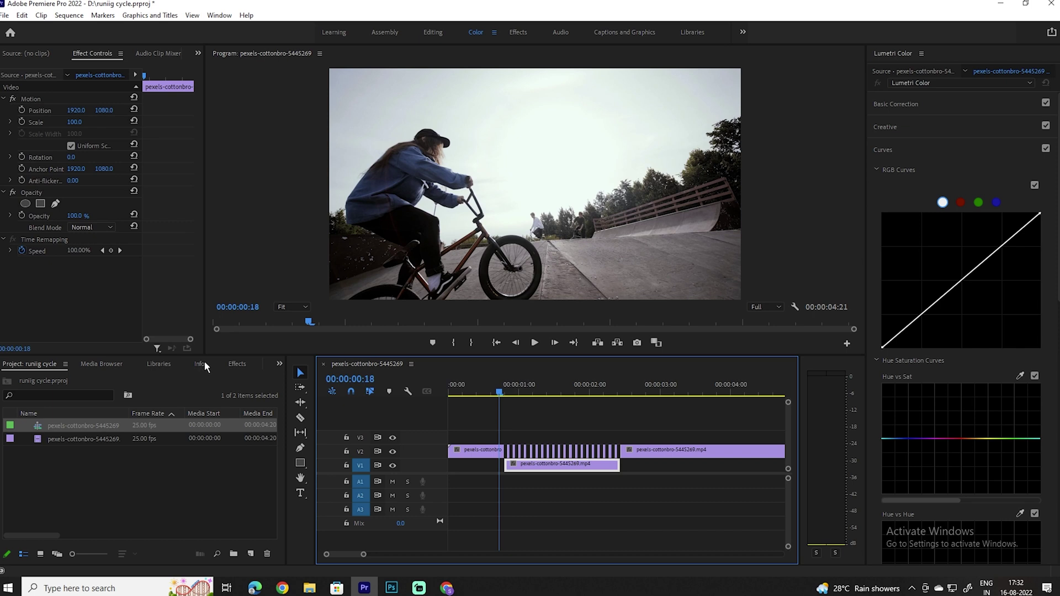
Search 'hor', apply Horizontal Flip to the V1 clip, and play back to check it.
click(237, 364)
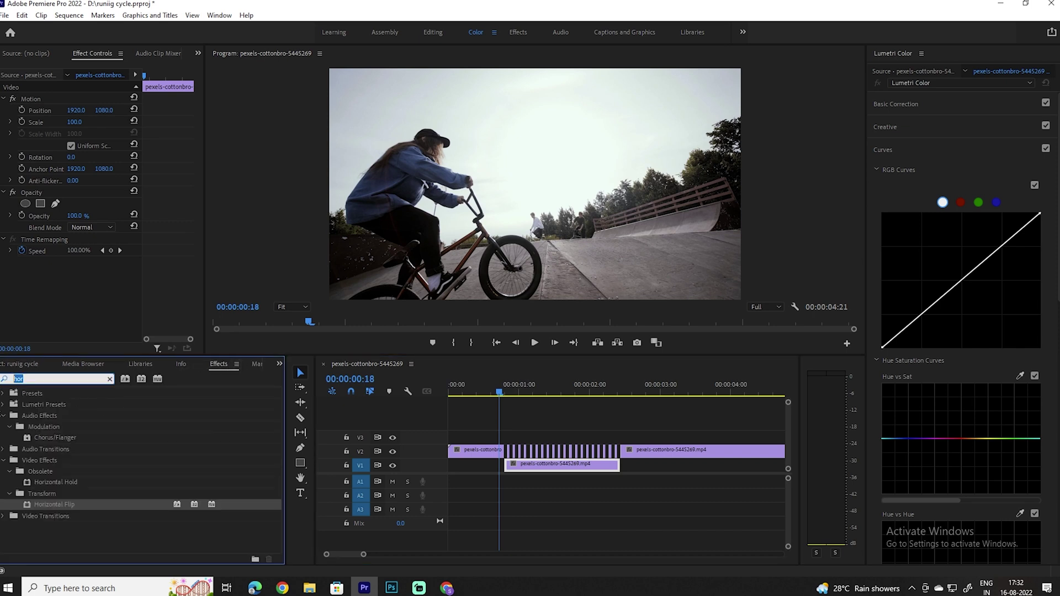
text(hor)
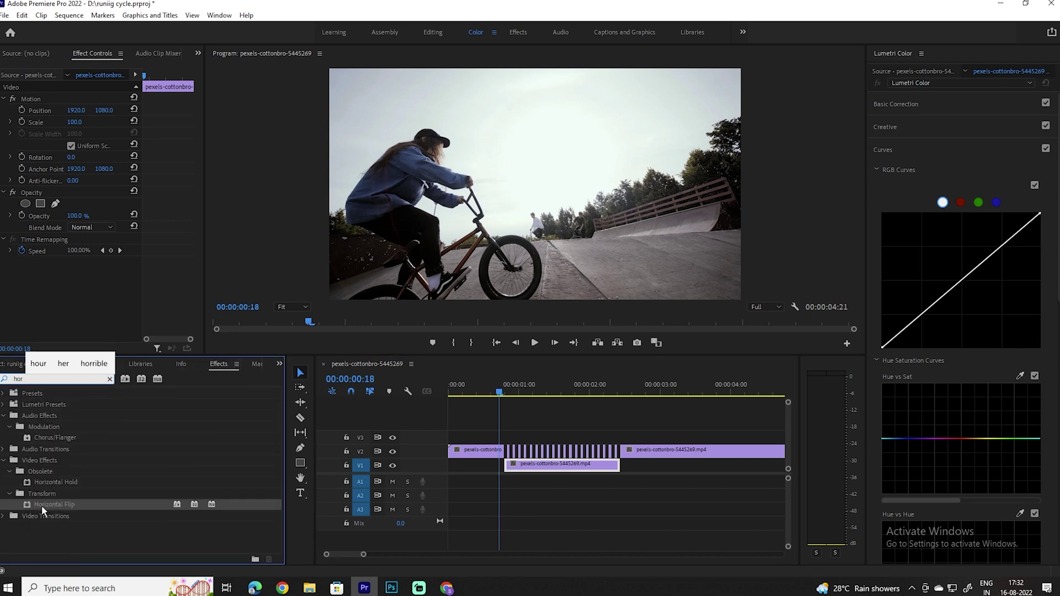
drag(29, 508, 540, 470)
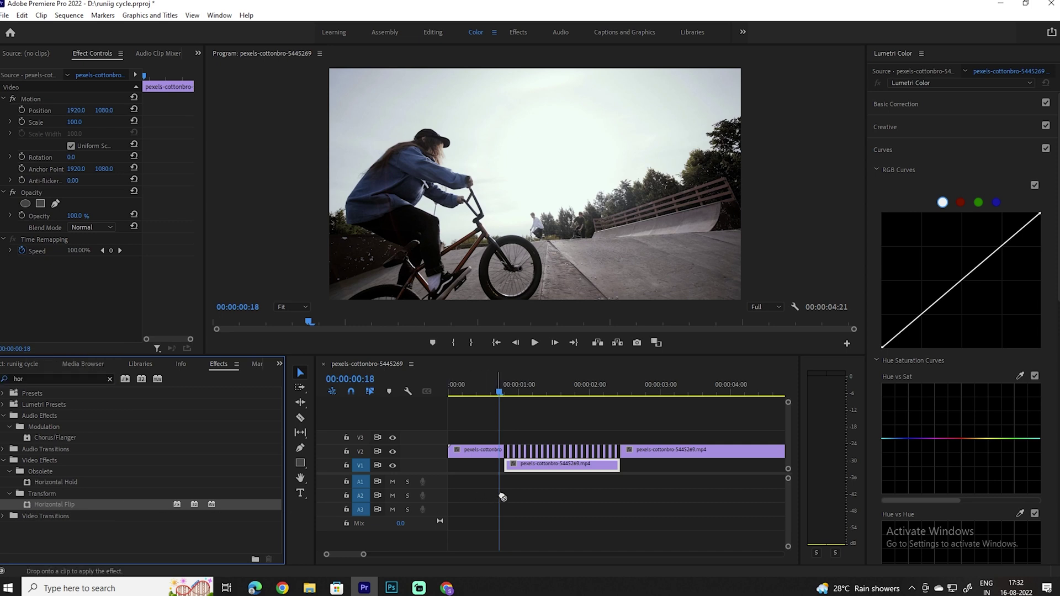
click(504, 392)
key(space)
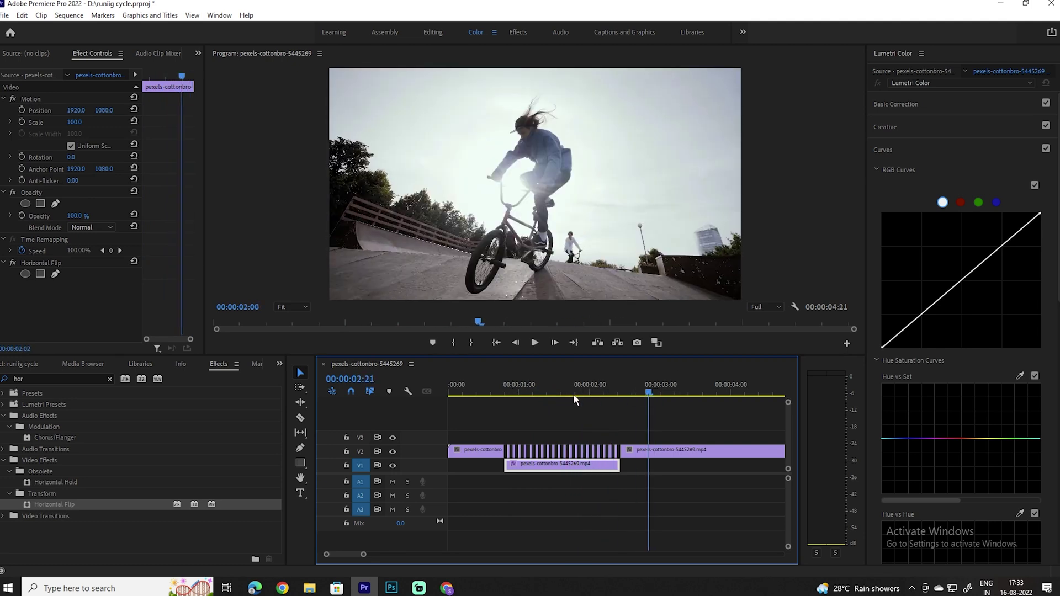
Set the flipped V1 clip's Motion Scale to 200 in Effect Controls.
drag(459, 398, 495, 397)
key(space)
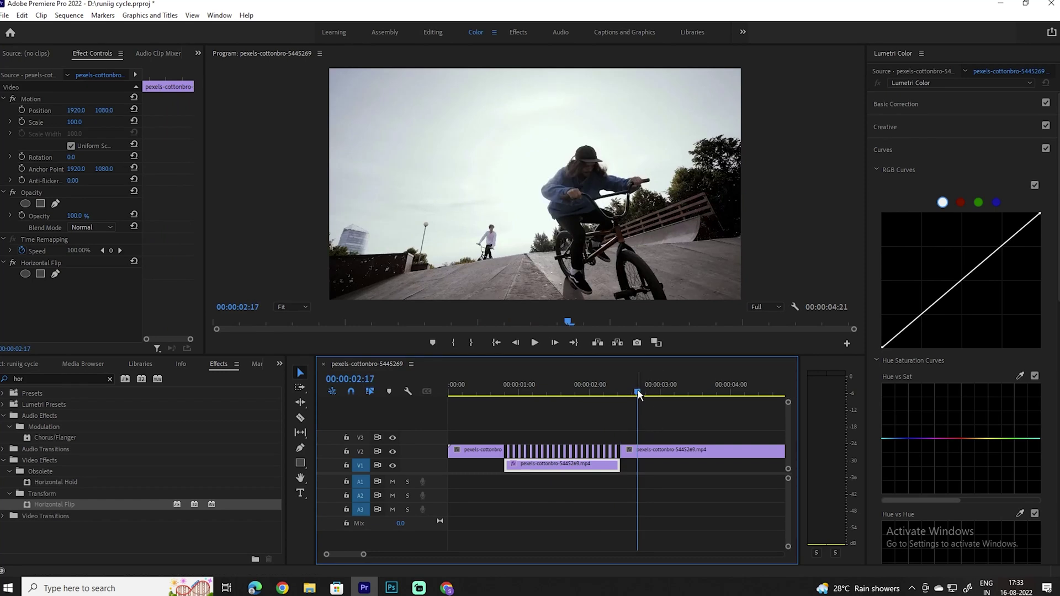
click(492, 393)
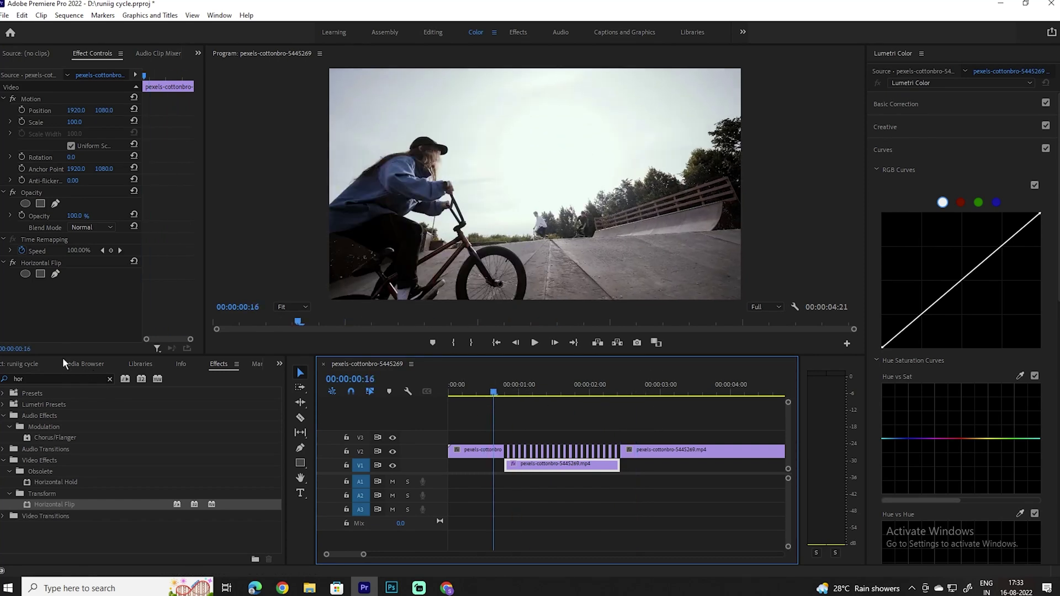
click(74, 122)
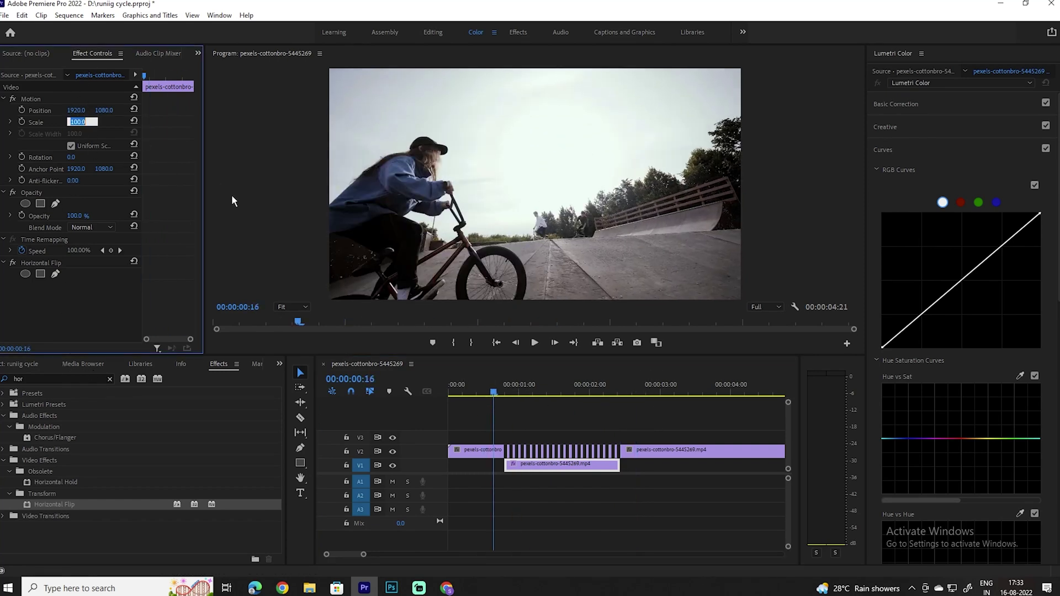
text(200)
key(Return)
Play the sequence from the start to review the scaled, flipped stutter.
click(342, 412)
key(Home)
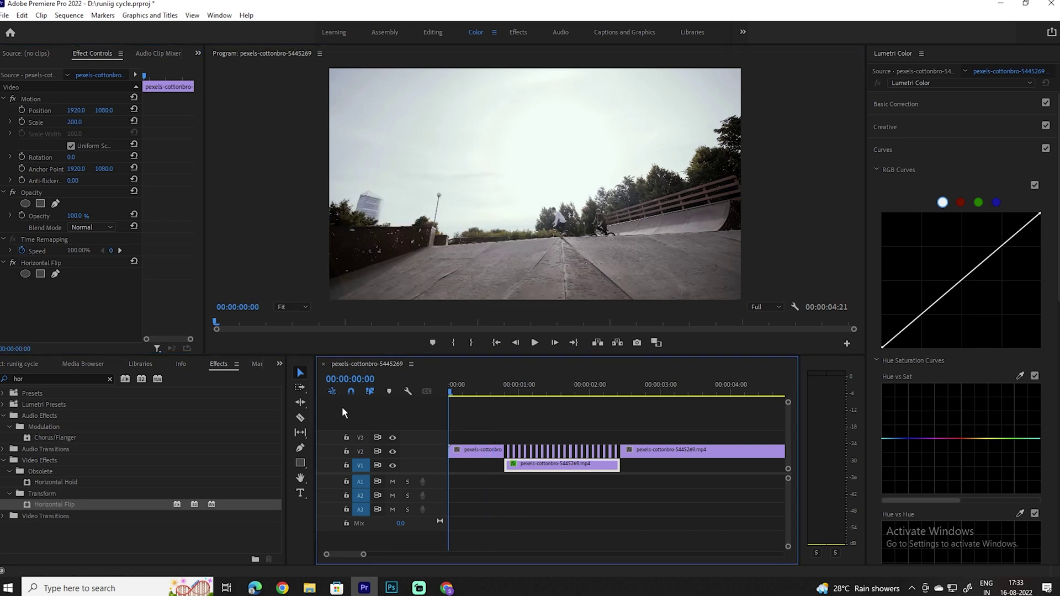
key(space)
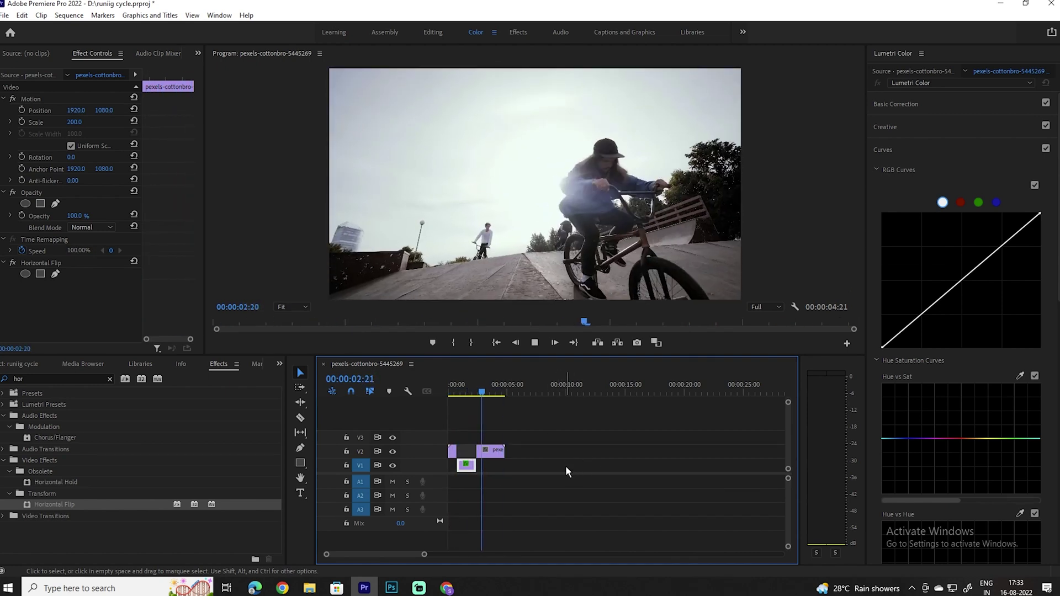
key(space)
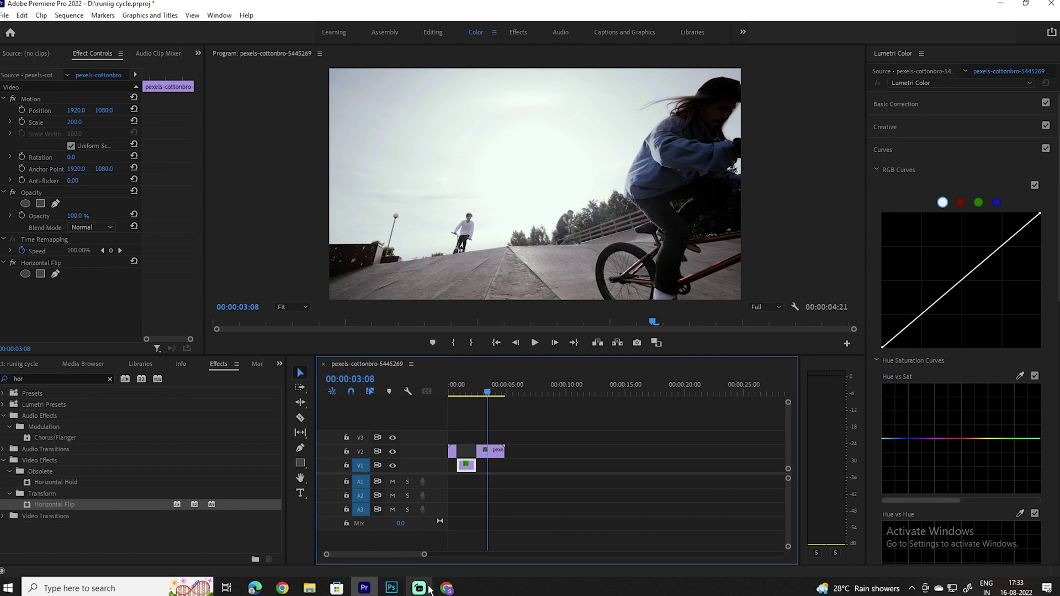